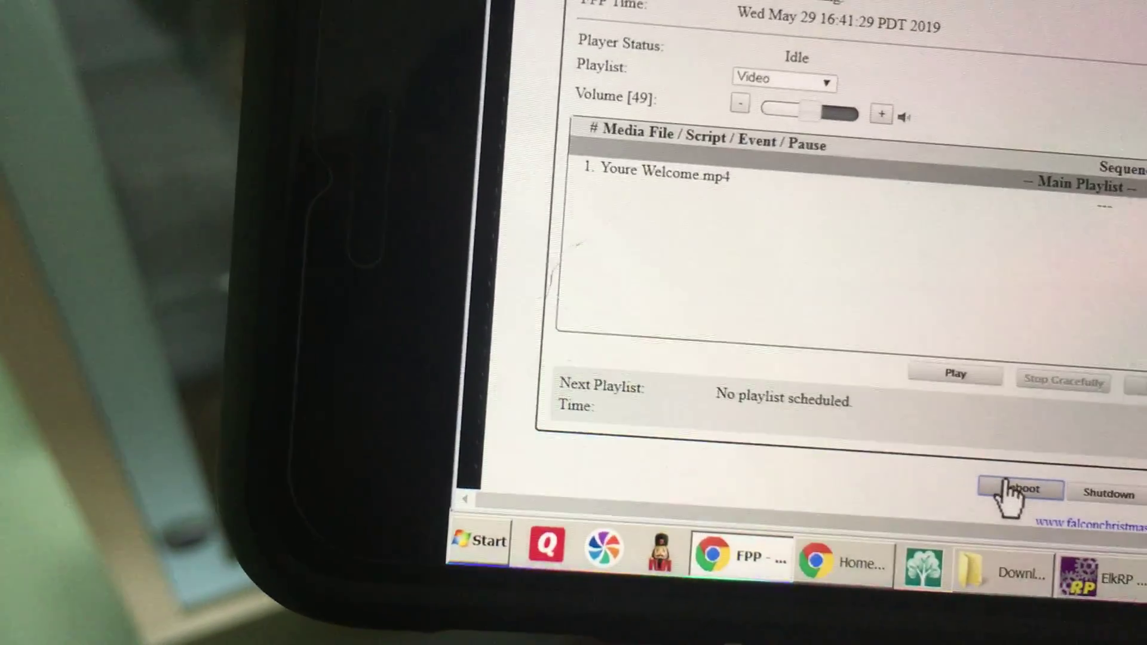
# Step: Reboot the player from the status page and wait for it to come back up
pyautogui.click(1014, 488)
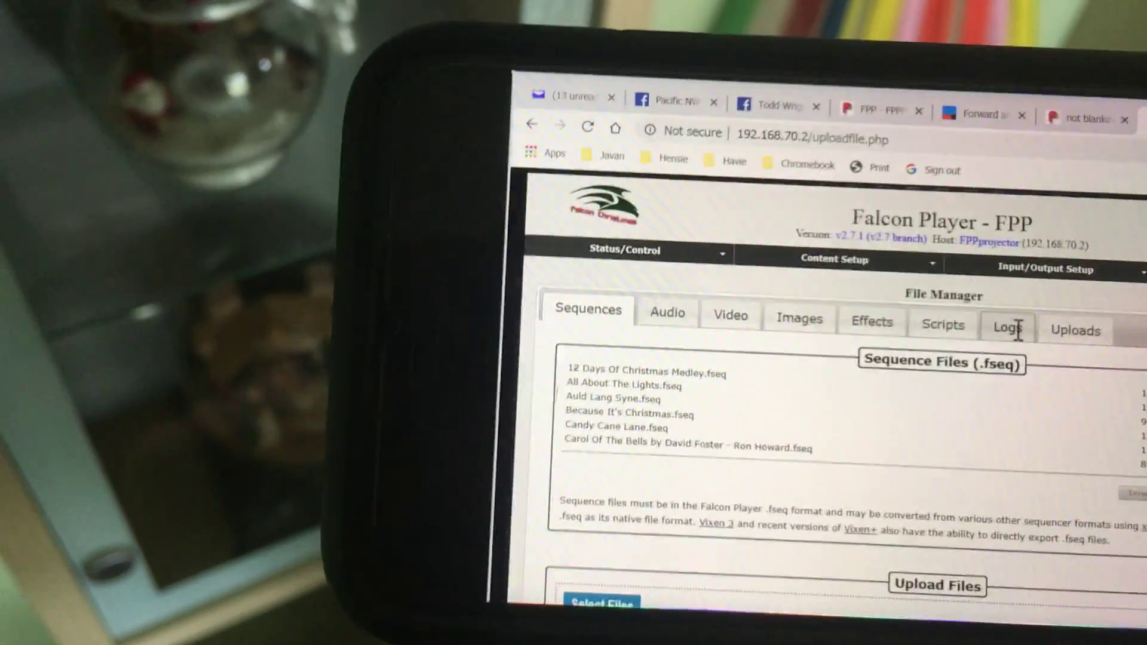
# Step: Show the Log Files list and load fpp_init.log into the file viewer
pyautogui.click(936, 378)
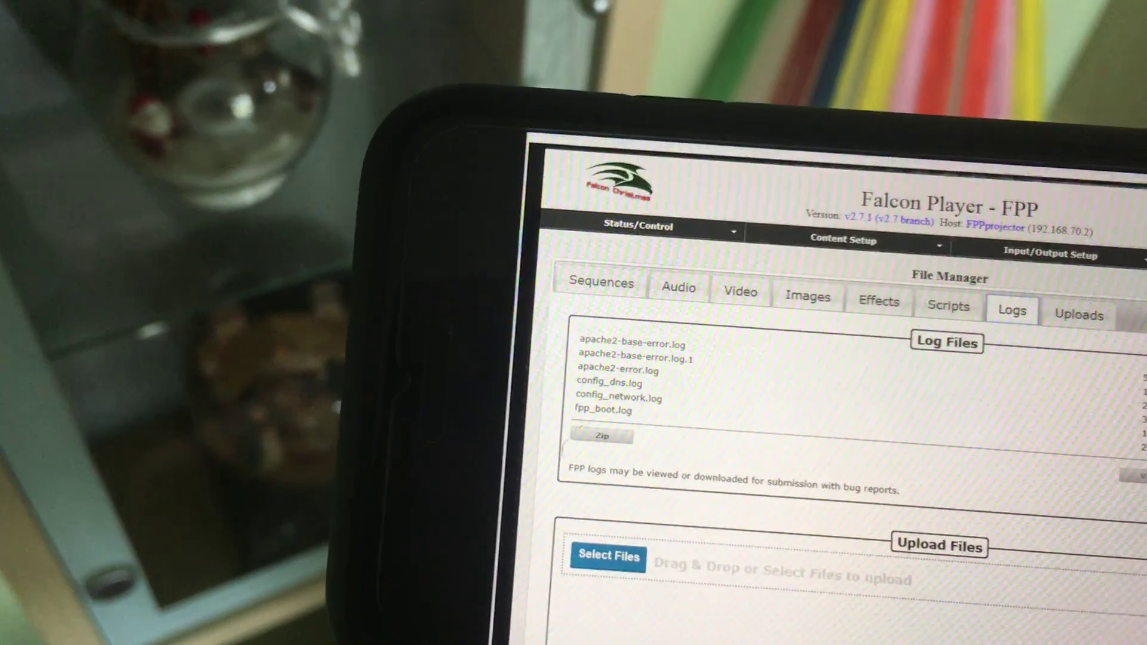
pyautogui.scroll(-3, 717, 394)
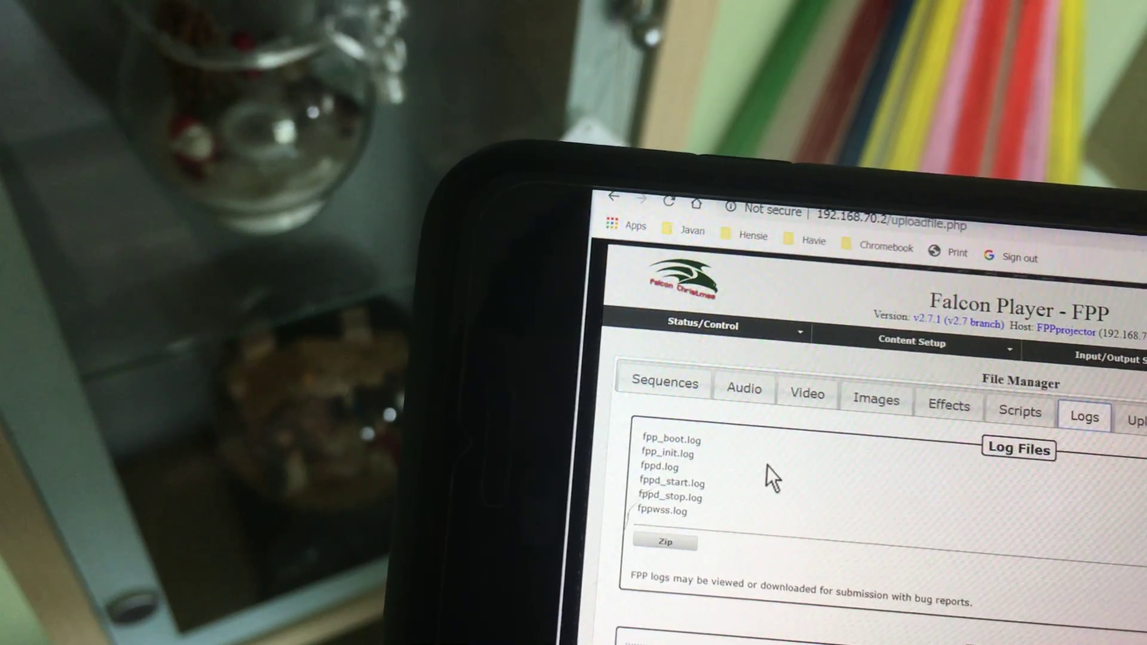
pyautogui.click(741, 469)
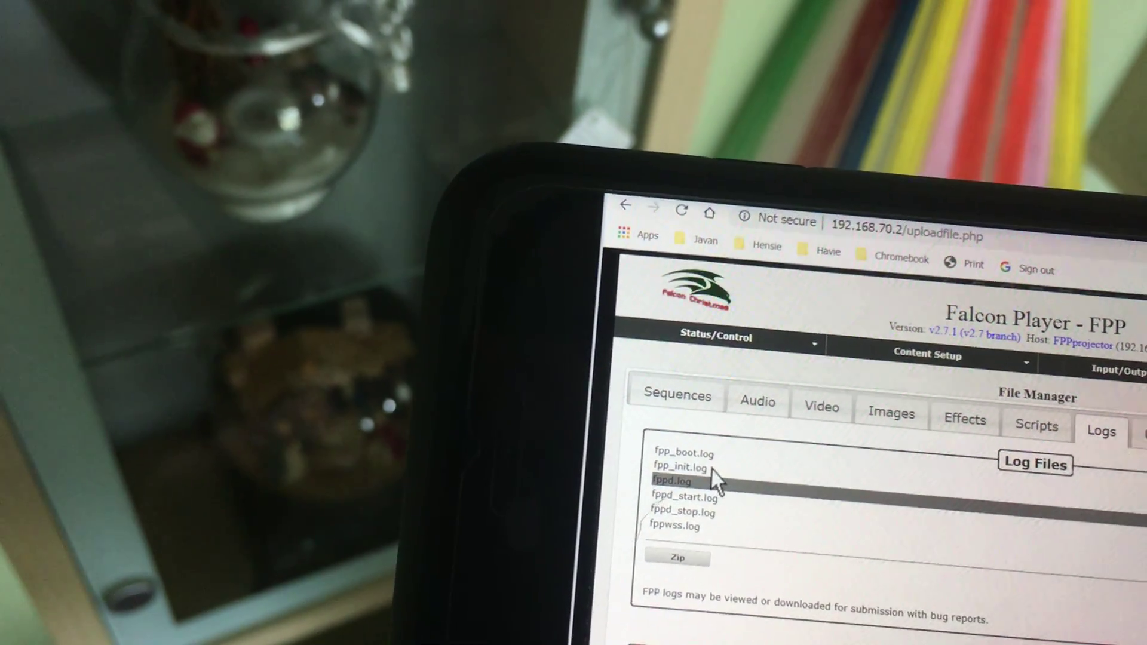
pyautogui.click(710, 467)
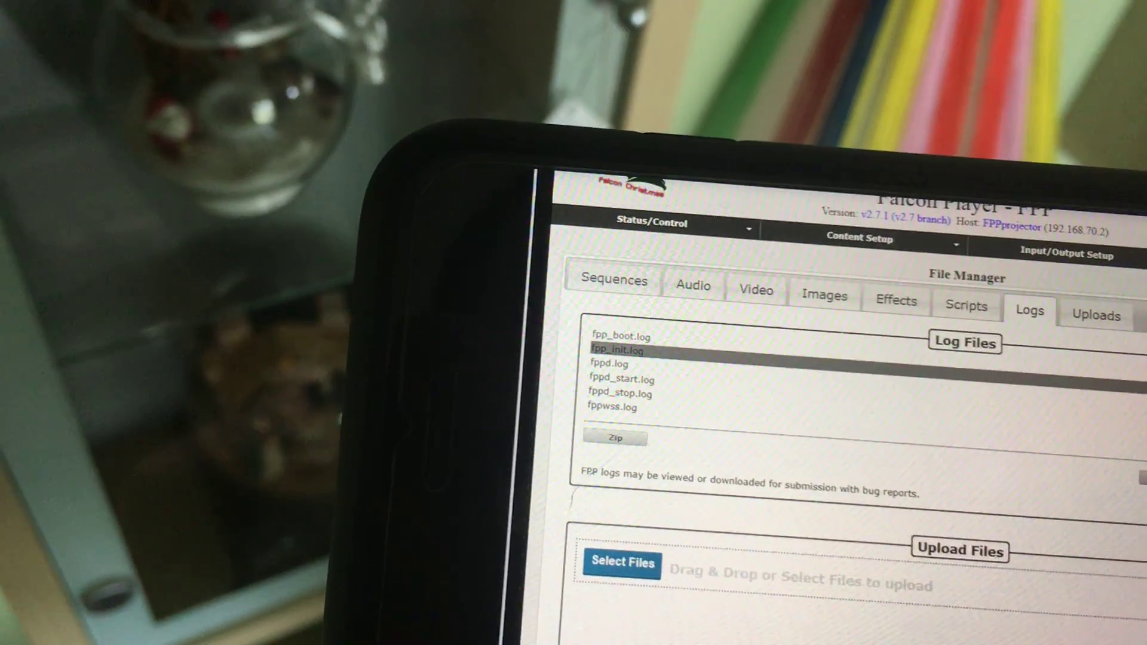
pyautogui.click(1142, 489)
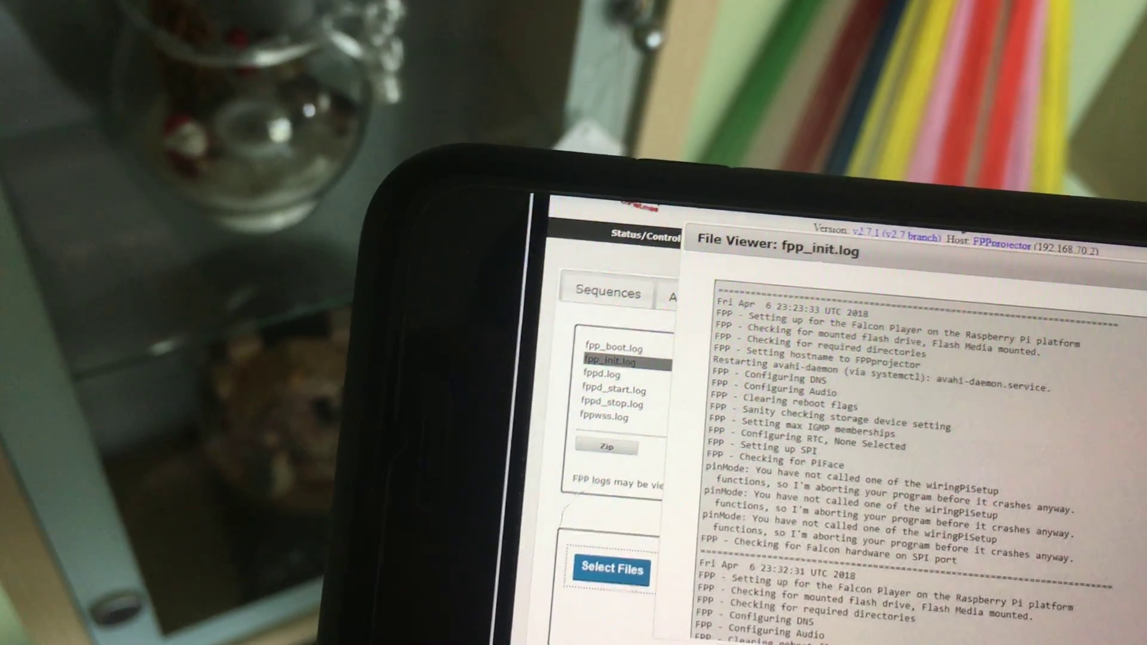
pyautogui.scroll(-5, 905, 448)
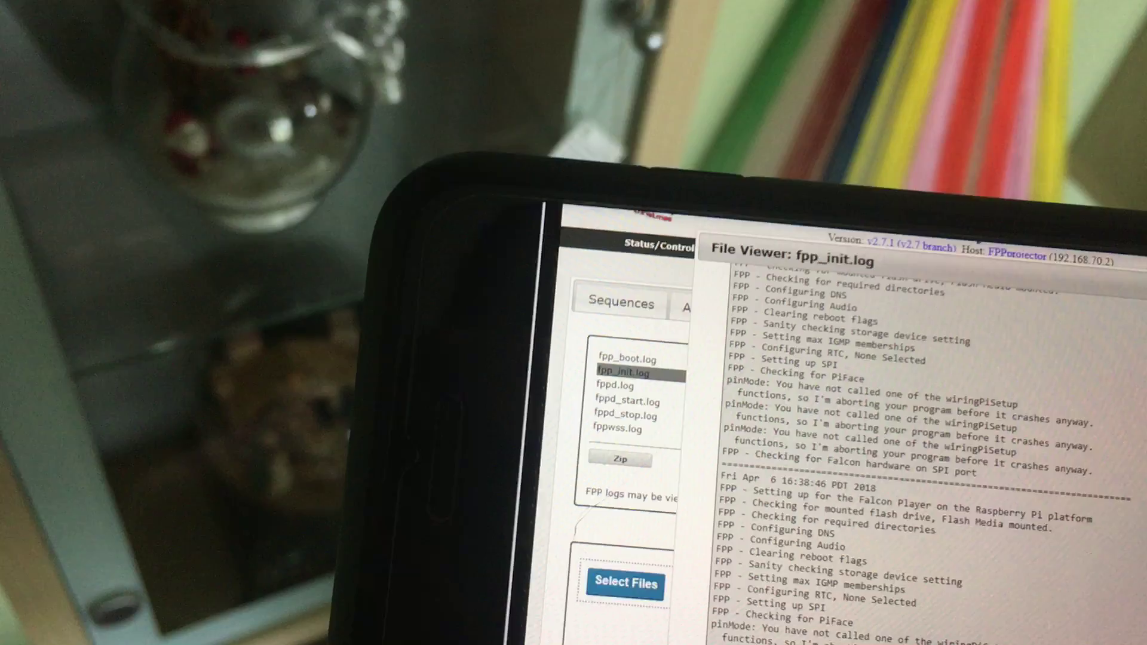
pyautogui.scroll(-5, 906, 448)
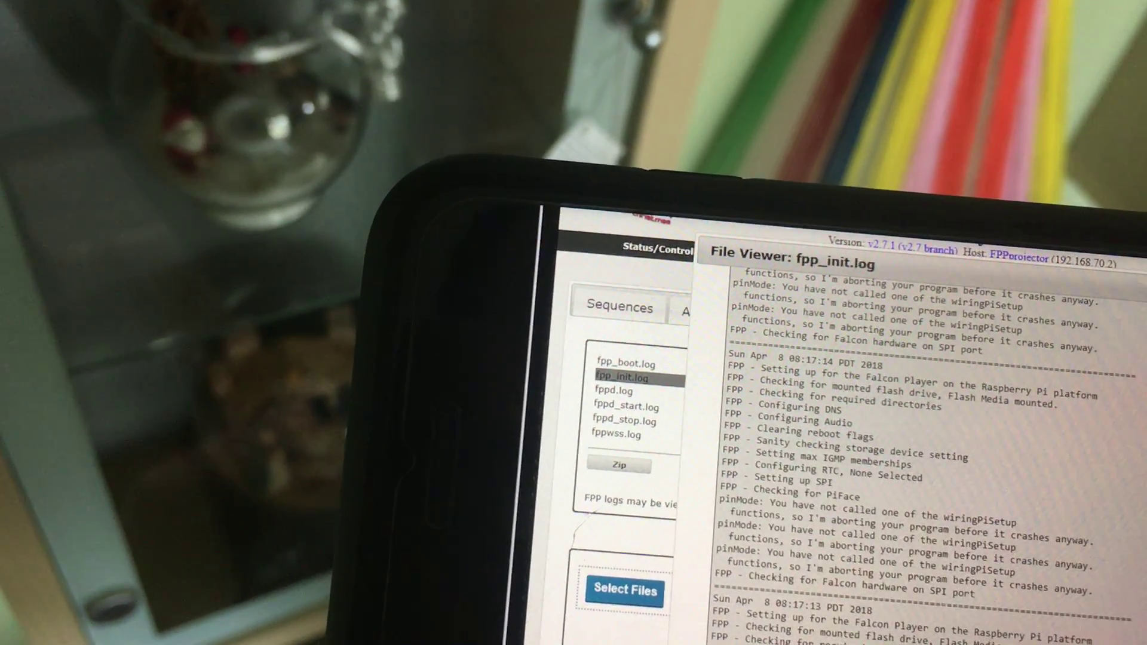
pyautogui.scroll(-5, 905, 448)
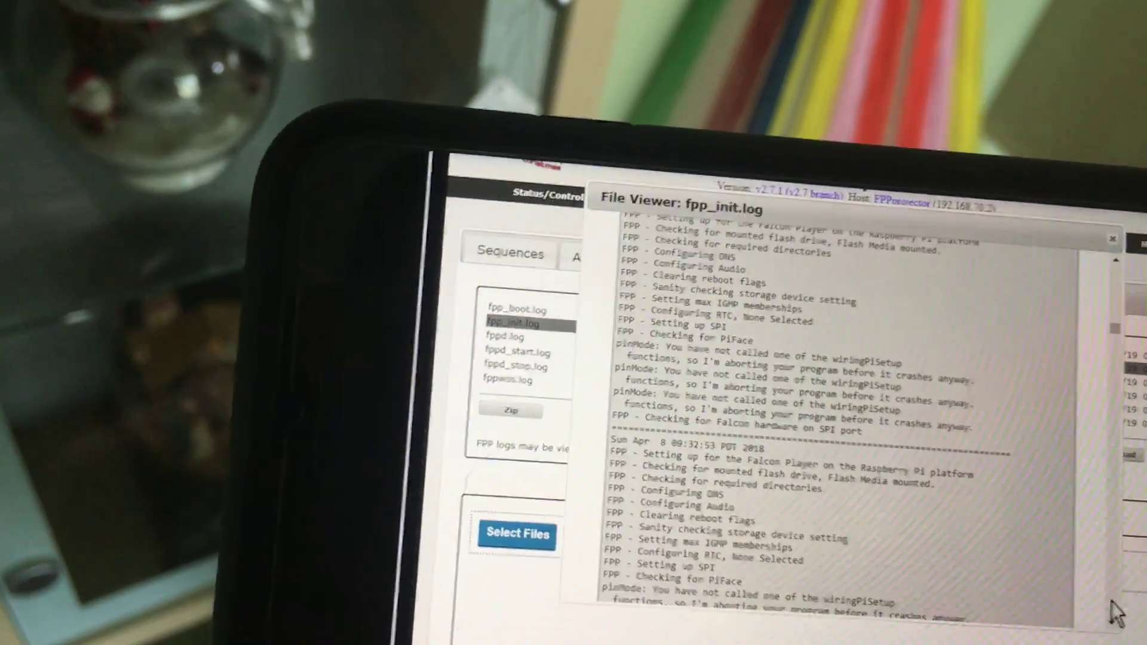
pyautogui.scroll(-10, 1112, 602)
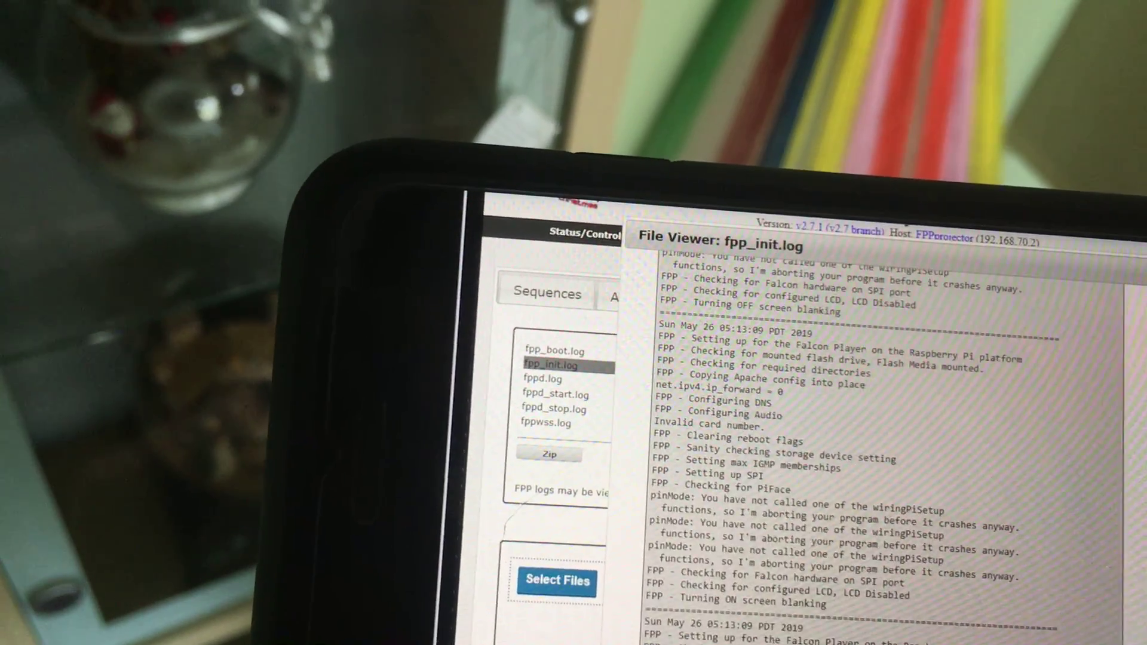
pyautogui.scroll(-1, 887, 430)
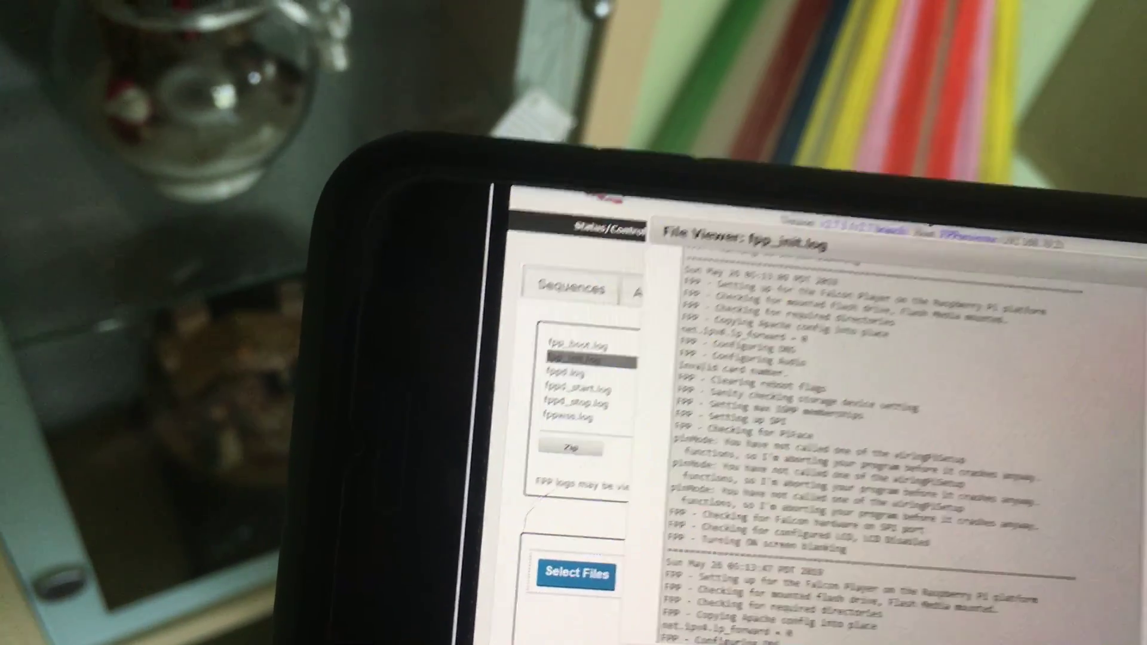
pyautogui.scroll(-3, 886, 430)
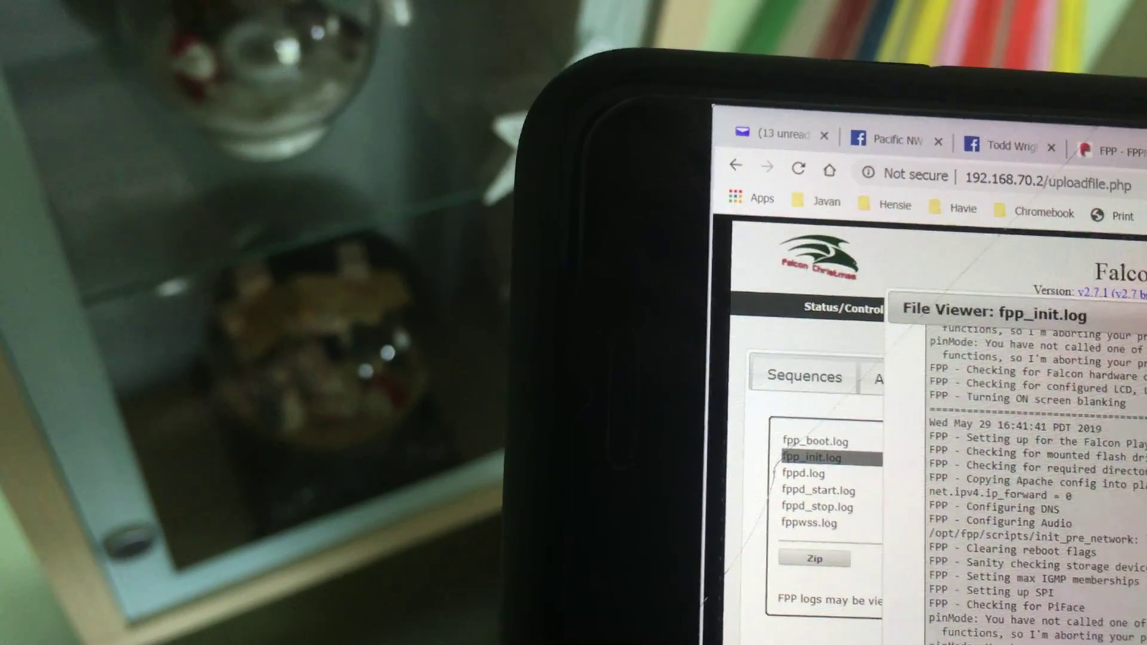
pyautogui.press('Escape')
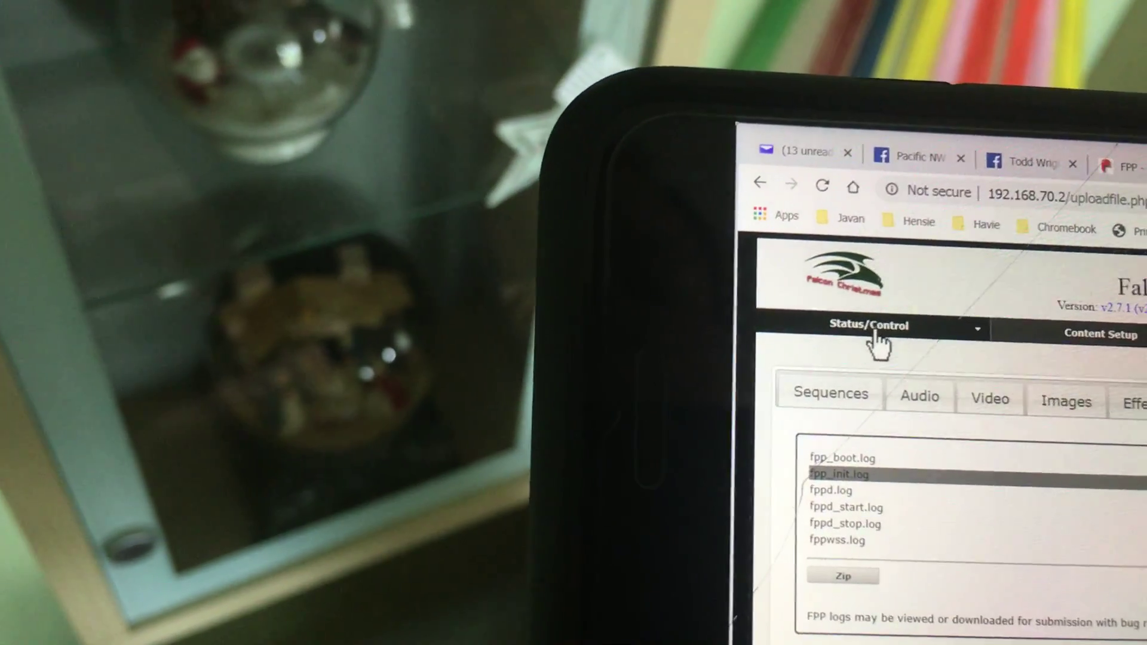
# Step: Navigate to the player status page under Status/Control
pyautogui.click(890, 345)
pyautogui.click(707, 287)
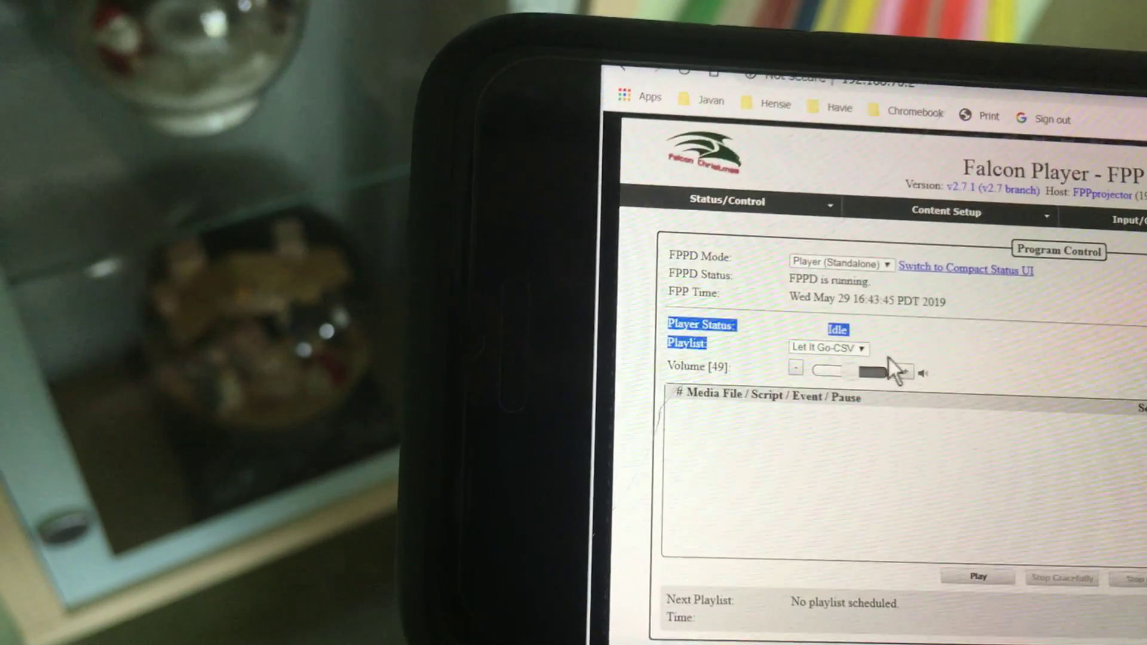
pyautogui.click(872, 370)
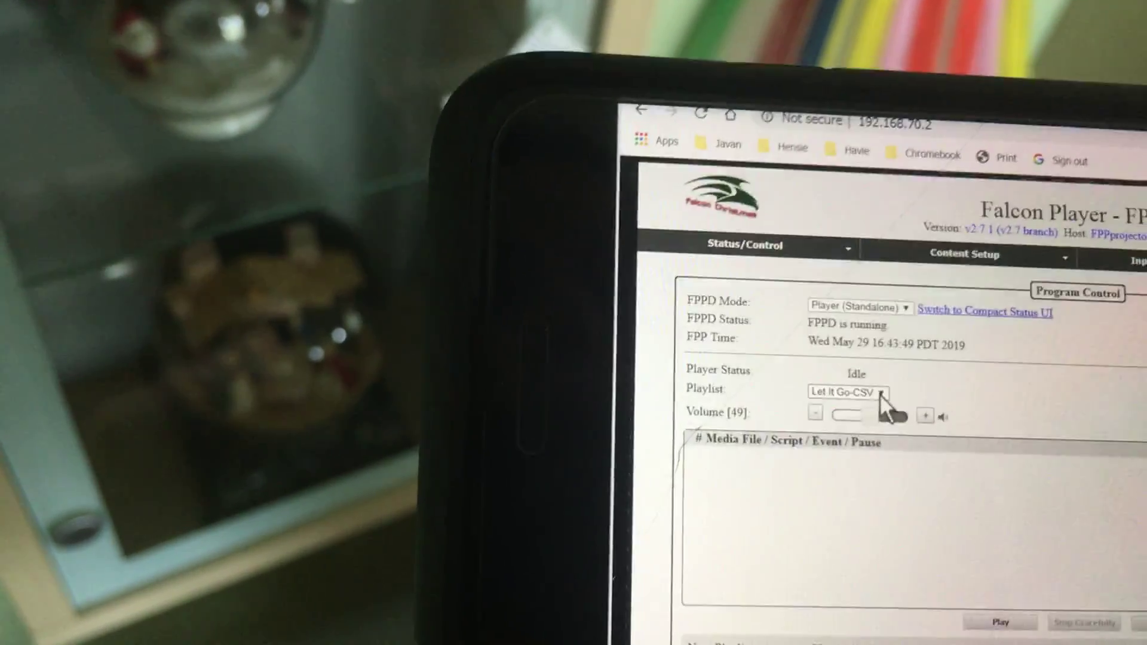
# Step: Choose the Video playlist (Youre Welcome.mp4) and raise the volume to 68
pyautogui.click(879, 391)
pyautogui.click(869, 414)
pyautogui.moveTo(878, 403); pyautogui.dragTo(889, 400)
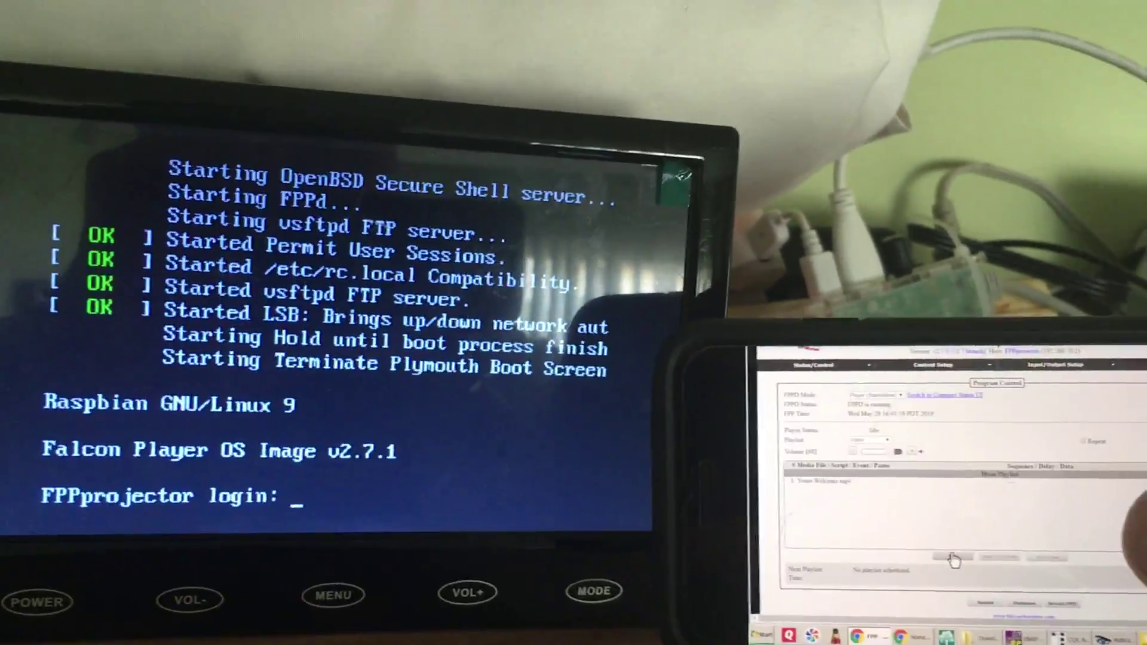
# Step: Play the Video playlist on the projector for a few seconds, then stop it
pyautogui.click(985, 571)
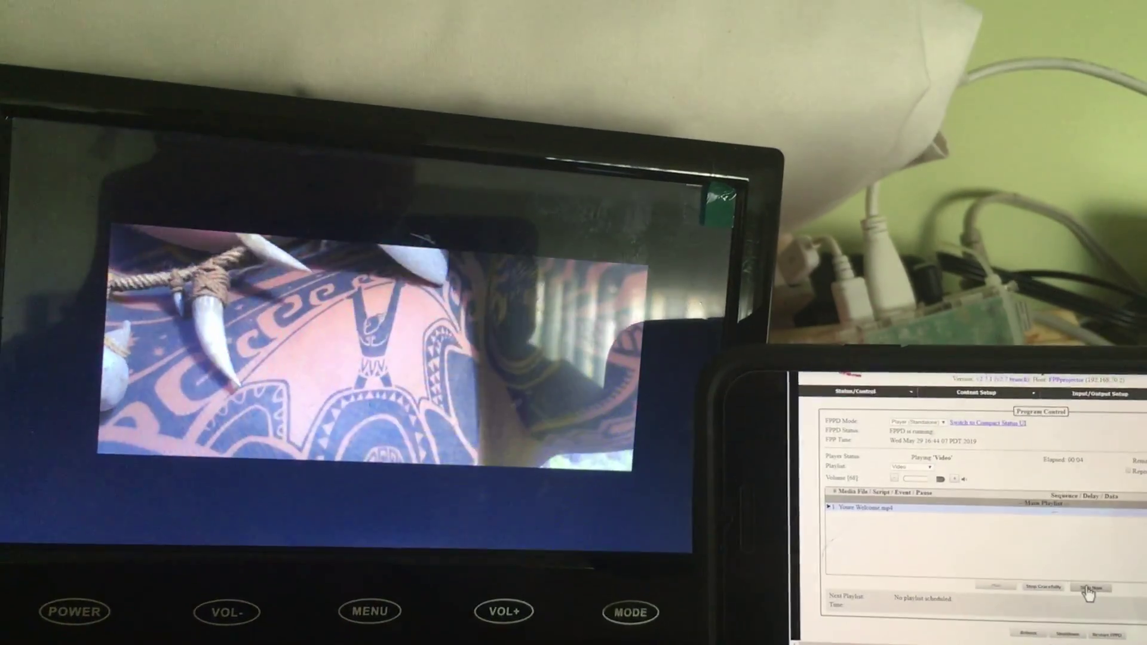
pyautogui.click(1105, 597)
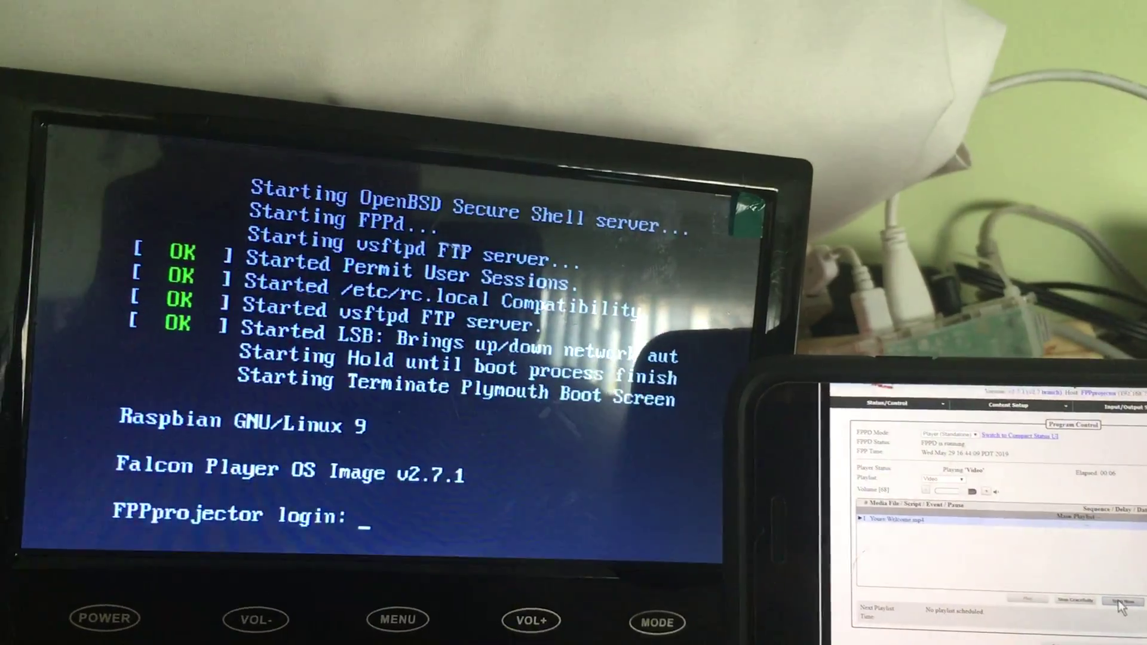